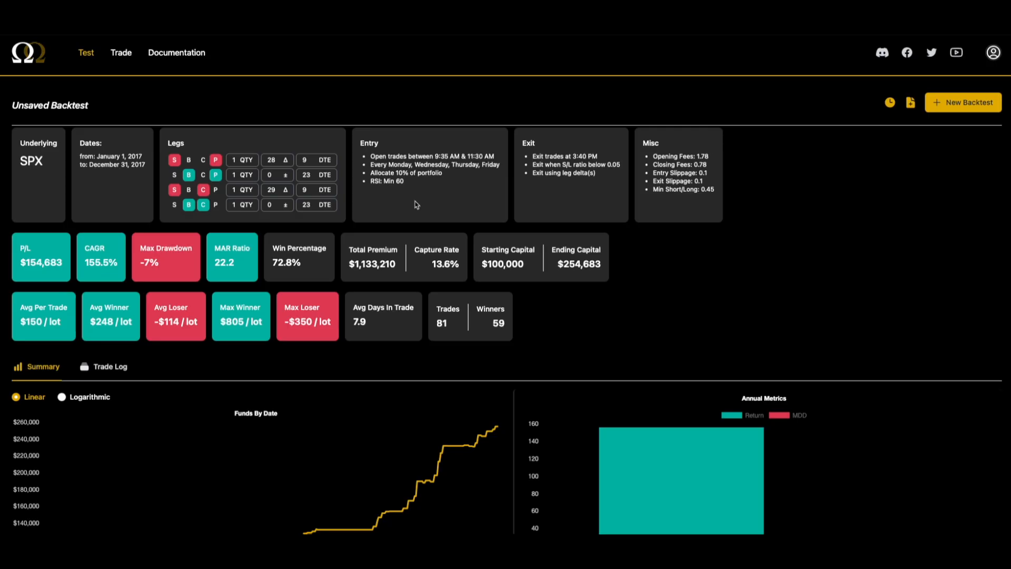
Review the SPX backtest's dates, legs, portfolio allocation, RSI entry condition, capital figures and miscellaneous settings
{"action": "left_click", "coordinate": [375, 186]}
{"action": "left_click", "coordinate": [128, 168]}
{"action": "left_click", "coordinate": [575, 237]}
{"action": "left_click", "coordinate": [393, 174]}
{"action": "left_click_drag", "start_coordinate": [393, 173], "coordinate": [443, 173]}
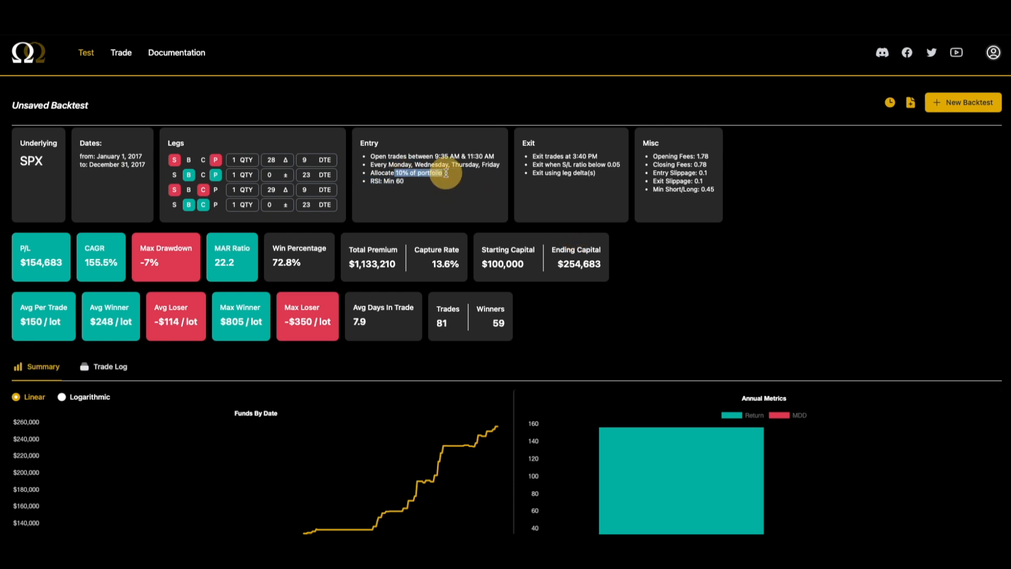
{"action": "left_click", "coordinate": [487, 252]}
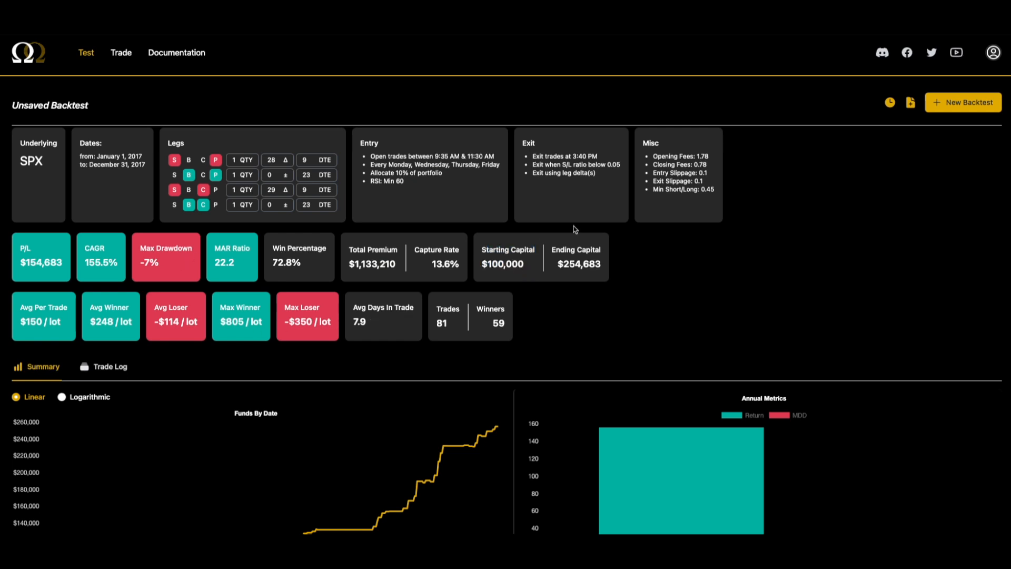
{"action": "left_click", "coordinate": [318, 161]}
{"action": "left_click", "coordinate": [322, 173]}
{"action": "left_click", "coordinate": [322, 172]}
{"action": "left_click", "coordinate": [285, 160]}
{"action": "left_click", "coordinate": [289, 192]}
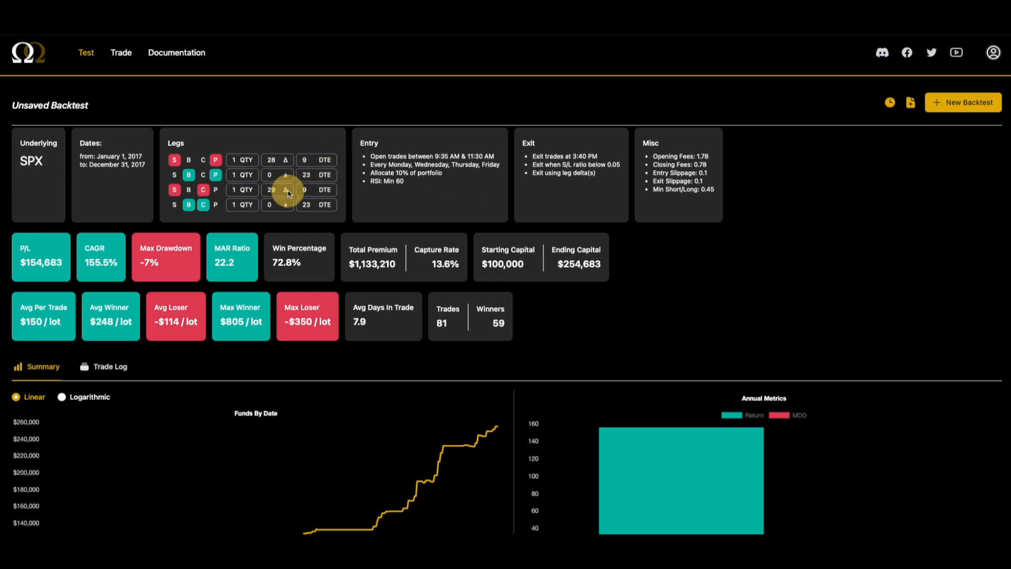
{"action": "left_click", "coordinate": [396, 181]}
{"action": "left_click_drag", "start_coordinate": [396, 180], "coordinate": [363, 179]}
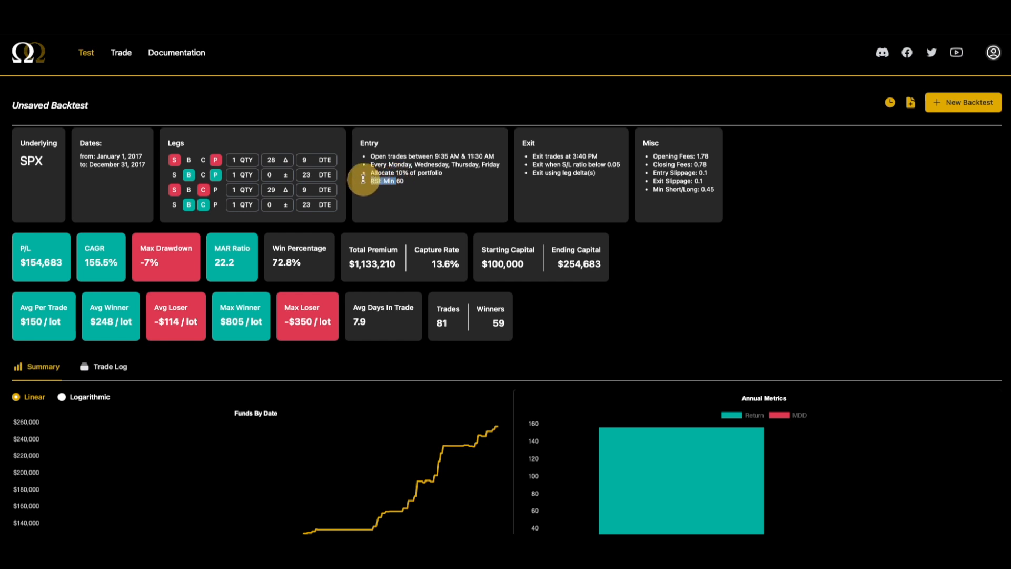
{"action": "left_click", "coordinate": [364, 179]}
{"action": "left_click", "coordinate": [658, 190]}
{"action": "left_click", "coordinate": [704, 191]}
Start a new backtest from the current settings and set its early exit time to 02:55 PM
{"action": "left_click", "coordinate": [942, 105]}
{"action": "scroll", "coordinate": [684, 226], "scroll_direction": "down", "scroll_amount": 15}
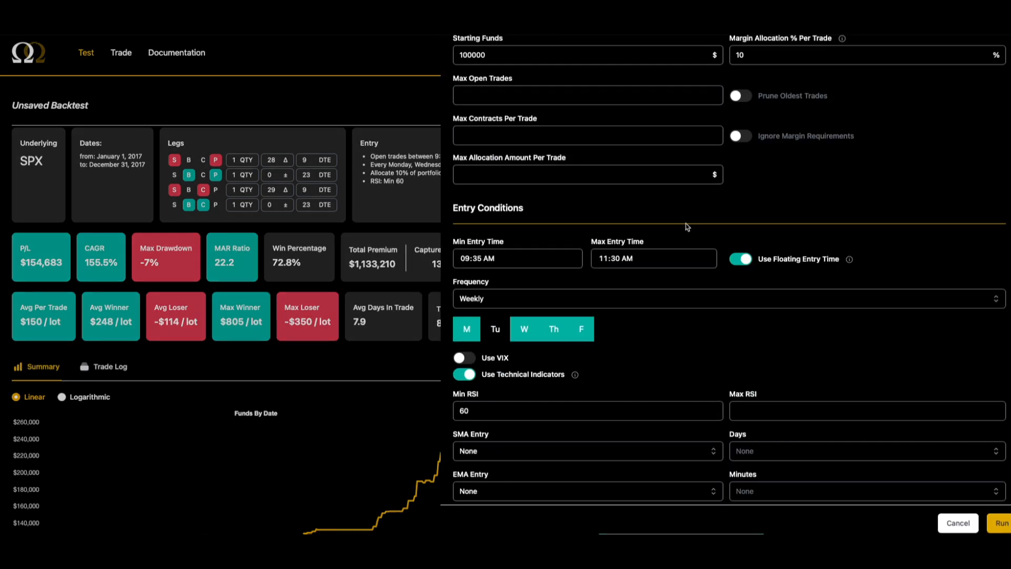
{"action": "scroll", "coordinate": [679, 227], "scroll_direction": "down", "scroll_amount": 2}
{"action": "left_click", "coordinate": [742, 314]}
{"action": "type", "text": "255"}
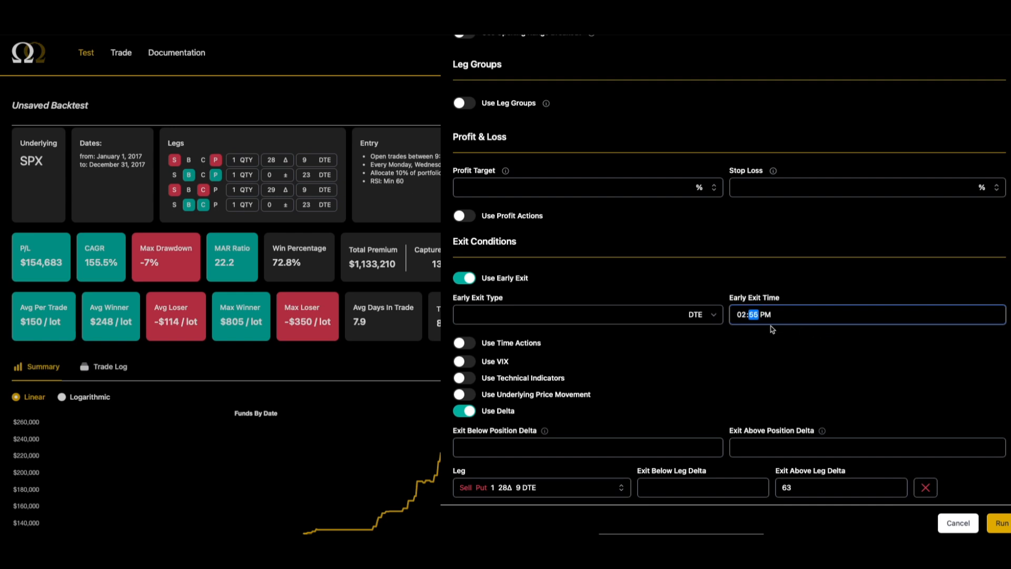
Set the Sell Put leg's Exit Above Leg Delta to 60 and check the remaining exit conditions
{"action": "scroll", "coordinate": [772, 329], "scroll_direction": "down", "scroll_amount": 2}
{"action": "left_click_drag", "start_coordinate": [803, 404], "coordinate": [743, 406]}
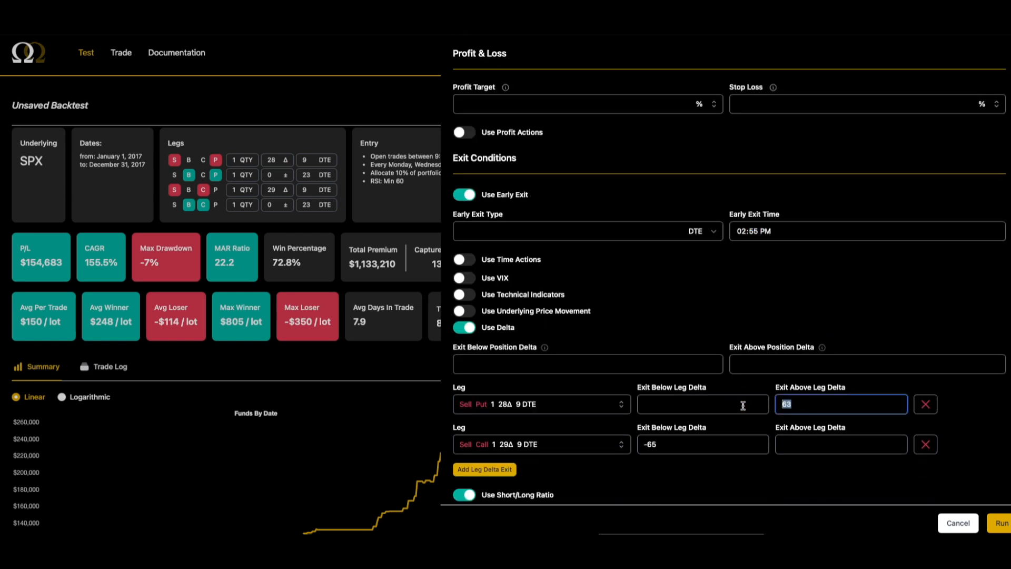
{"action": "type", "text": "60"}
{"action": "scroll", "coordinate": [710, 358], "scroll_direction": "down", "scroll_amount": 4}
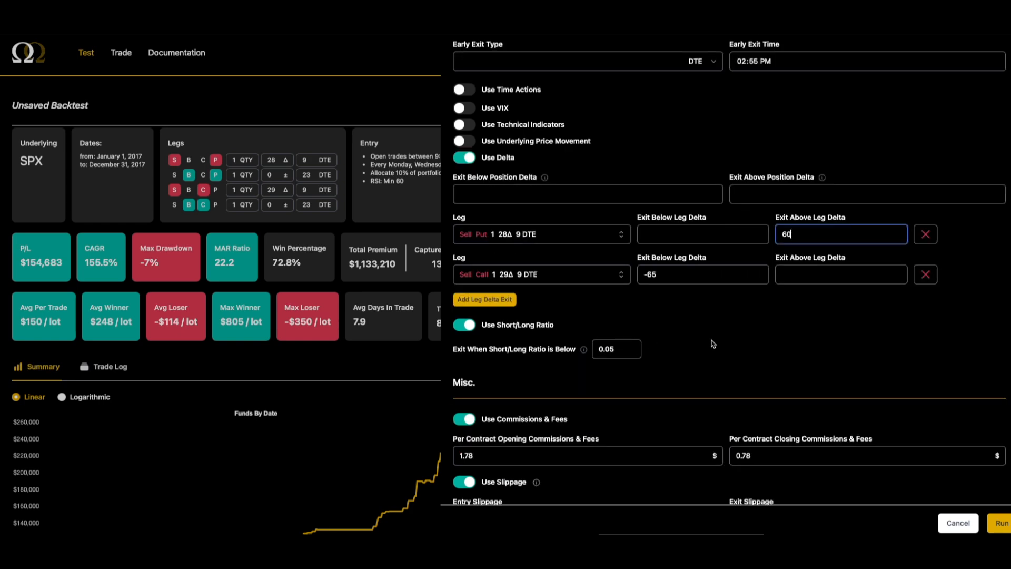
{"action": "scroll", "coordinate": [712, 344], "scroll_direction": "up", "scroll_amount": 4}
{"action": "scroll", "coordinate": [711, 343], "scroll_direction": "up", "scroll_amount": 10}
{"action": "scroll", "coordinate": [712, 340], "scroll_direction": "down", "scroll_amount": 4}
{"action": "scroll", "coordinate": [711, 341], "scroll_direction": "down", "scroll_amount": 5}
{"action": "scroll", "coordinate": [712, 344], "scroll_direction": "down", "scroll_amount": 3}
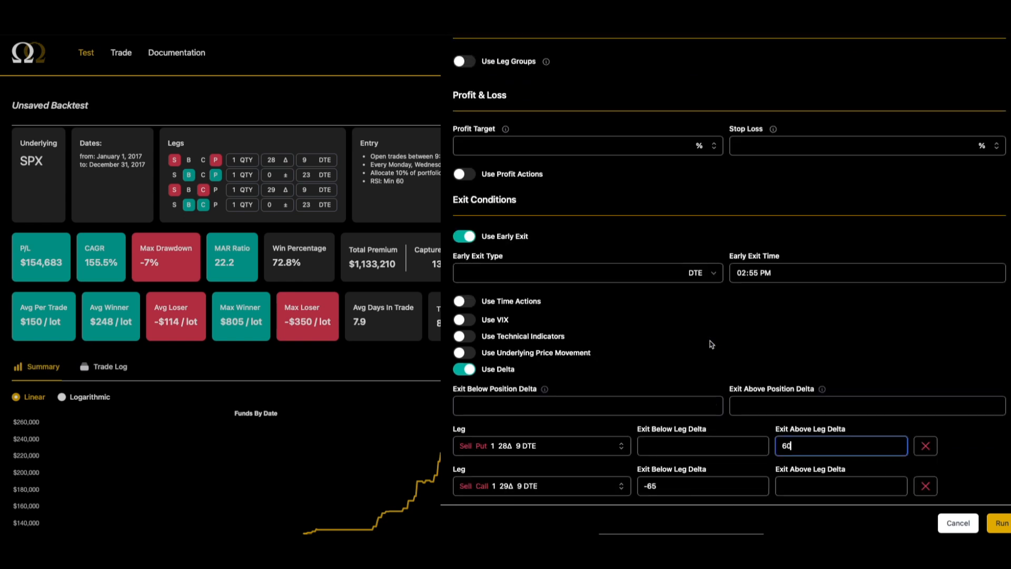
{"action": "scroll", "coordinate": [711, 343], "scroll_direction": "down", "scroll_amount": 3}
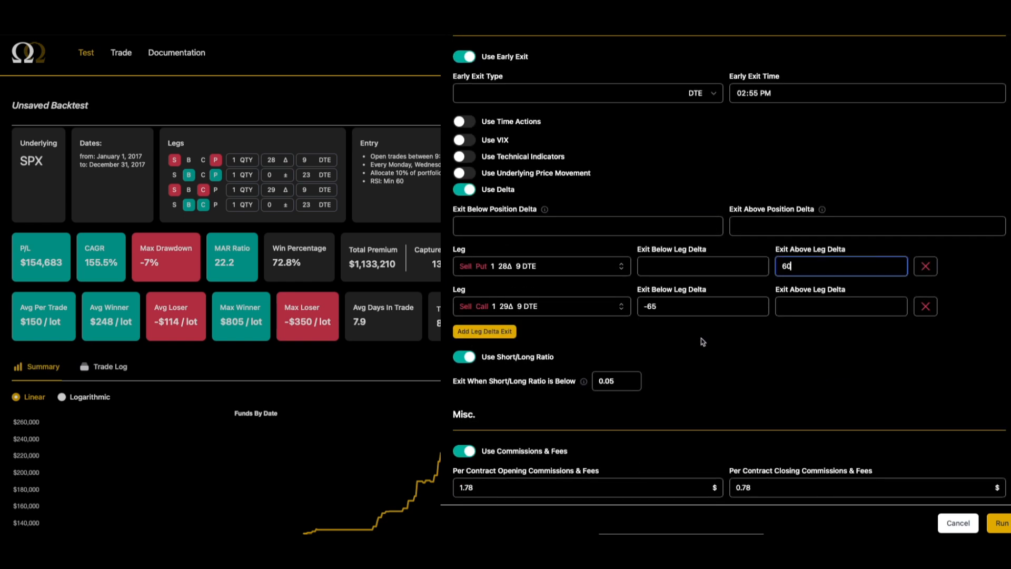
{"action": "left_click_drag", "start_coordinate": [800, 267], "coordinate": [769, 267]}
Set both the entry slippage and the exit slippage to 0.15
{"action": "scroll", "coordinate": [781, 279], "scroll_direction": "down", "scroll_amount": 5}
{"action": "left_click", "coordinate": [613, 315]}
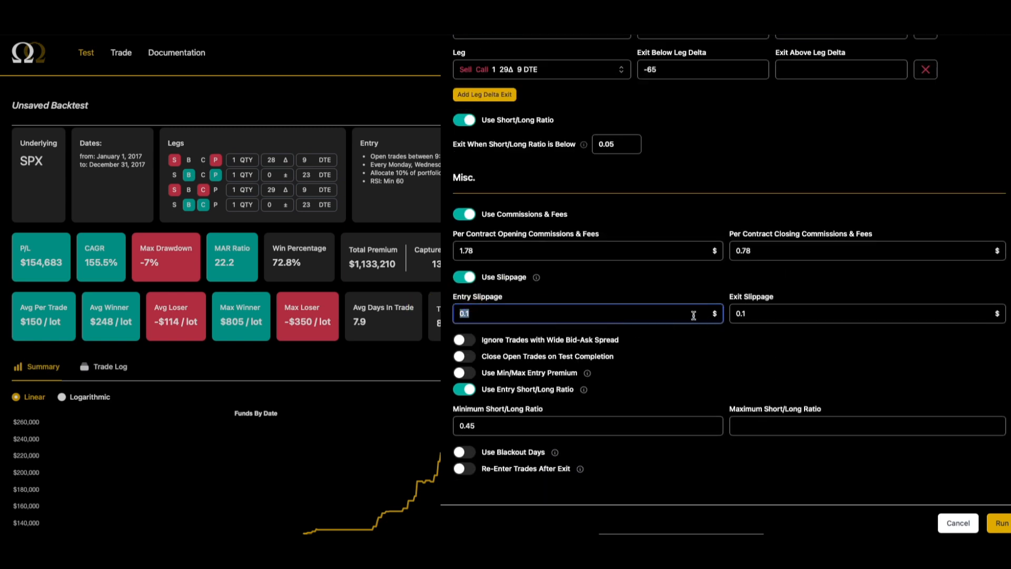
{"action": "type", "text": ".15"}
{"action": "left_click", "coordinate": [749, 315]}
{"action": "type", "text": "5"}
Check the legs and allocation settings once more and run the revised backtest
{"action": "scroll", "coordinate": [698, 332], "scroll_direction": "down", "scroll_amount": 1}
{"action": "scroll", "coordinate": [696, 333], "scroll_direction": "up", "scroll_amount": 10}
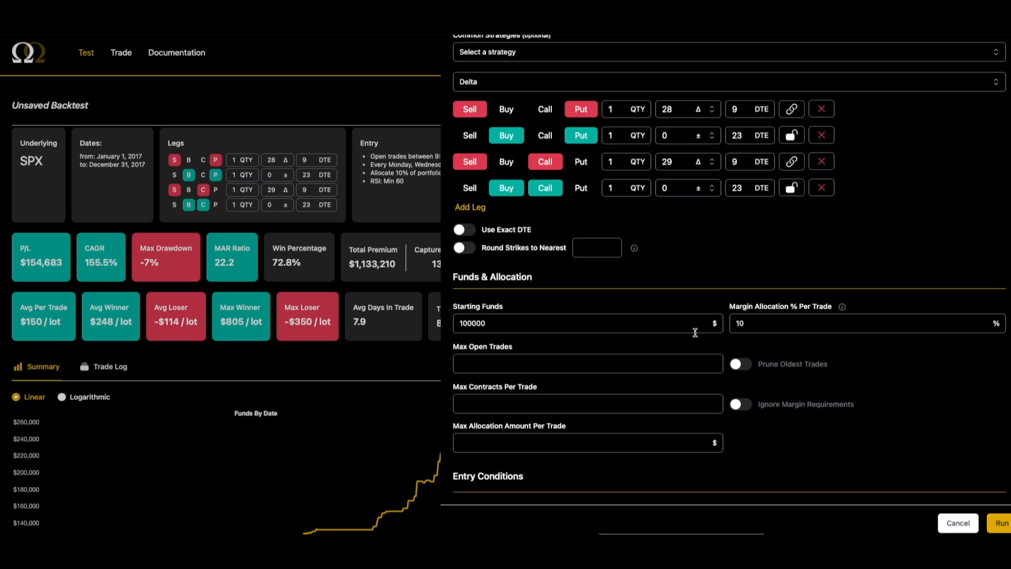
{"action": "scroll", "coordinate": [696, 335], "scroll_direction": "up", "scroll_amount": 4}
{"action": "left_click", "coordinate": [1000, 523]}
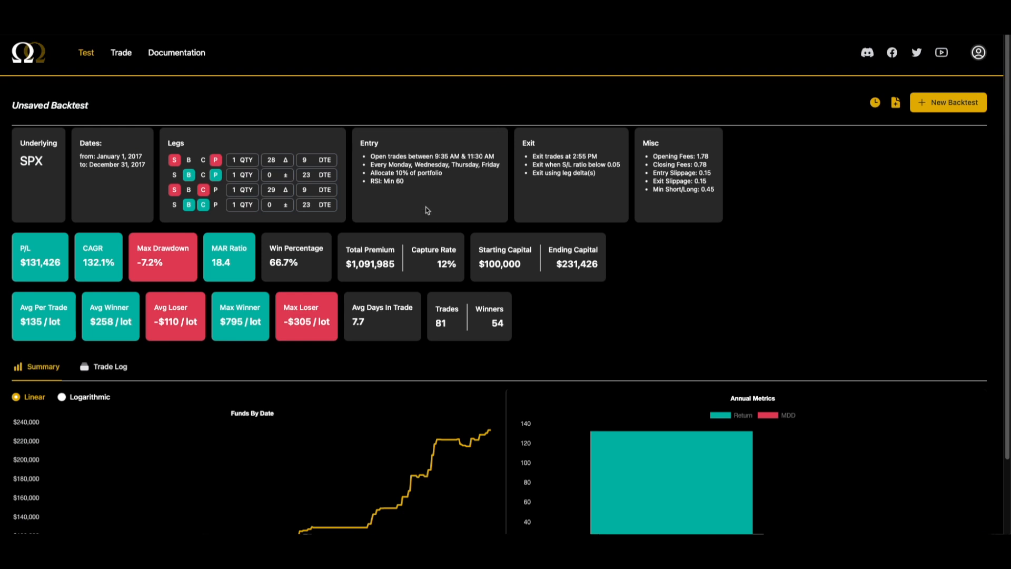
Open the trade log and compare the trades' opening times with the floating entry window
{"action": "left_click_drag", "start_coordinate": [435, 155], "coordinate": [494, 157]}
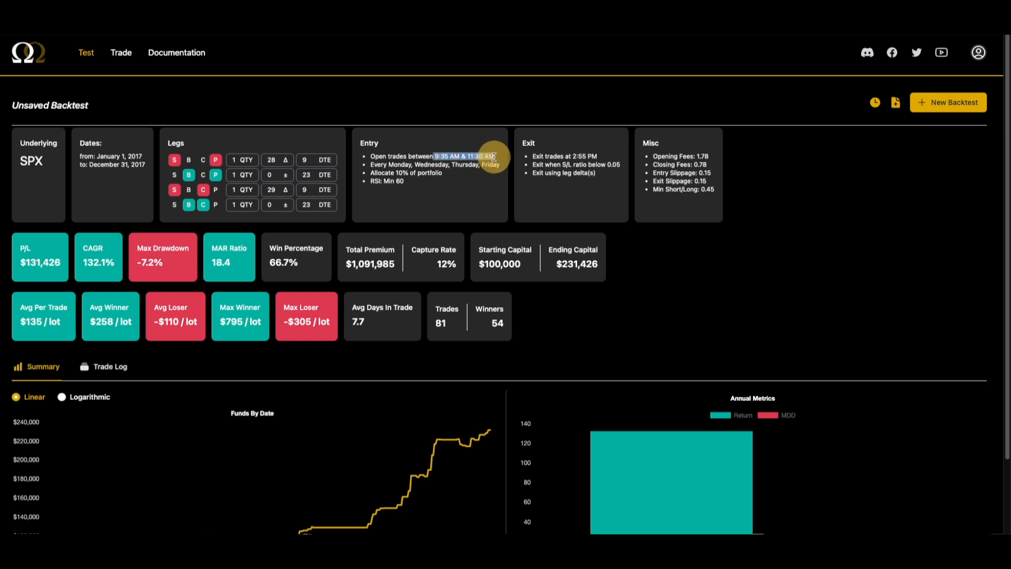
{"action": "left_click", "coordinate": [106, 366]}
{"action": "scroll", "coordinate": [124, 413], "scroll_direction": "down", "scroll_amount": 3}
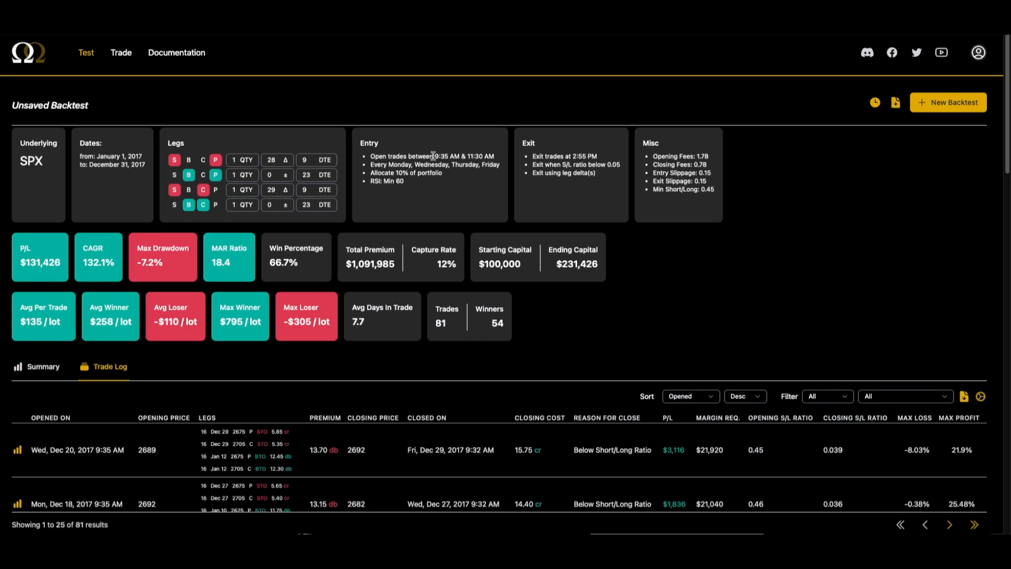
{"action": "left_click_drag", "start_coordinate": [435, 156], "coordinate": [500, 158]}
{"action": "scroll", "coordinate": [125, 406], "scroll_direction": "down", "scroll_amount": 7}
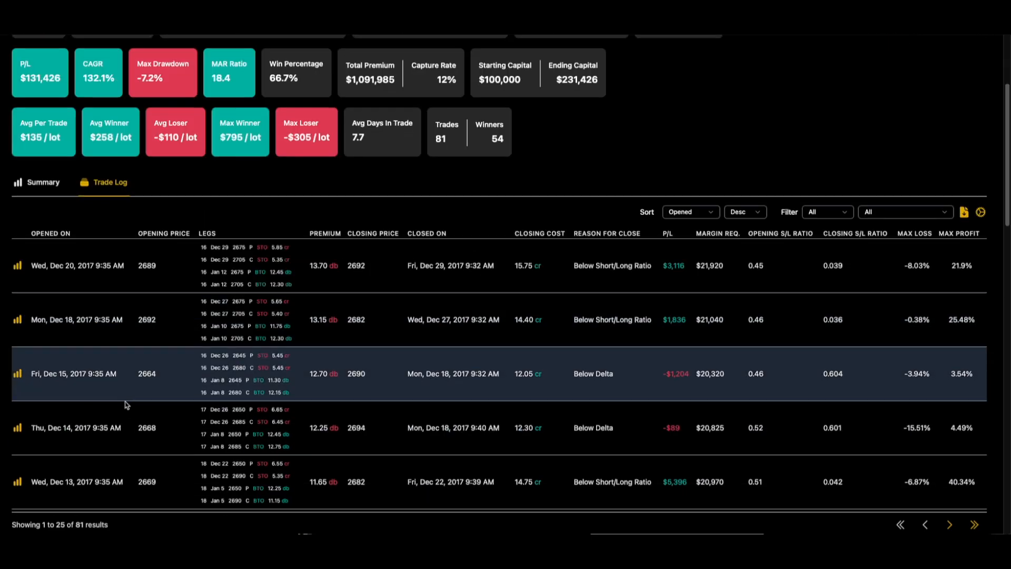
{"action": "scroll", "coordinate": [121, 404], "scroll_direction": "down", "scroll_amount": 9}
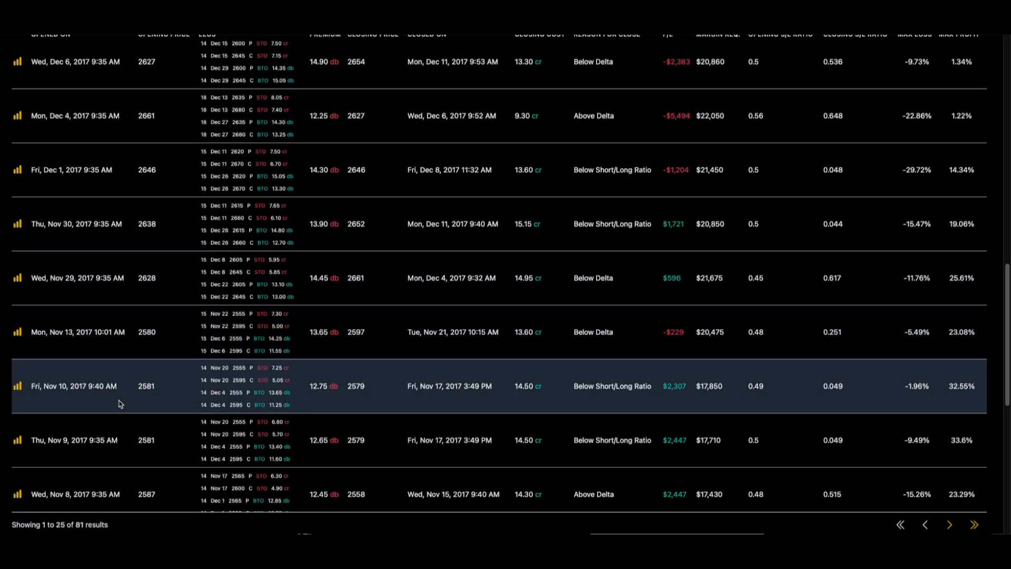
{"action": "left_click_drag", "start_coordinate": [117, 387], "coordinate": [71, 385]}
{"action": "left_click_drag", "start_coordinate": [128, 332], "coordinate": [81, 331]}
{"action": "scroll", "coordinate": [126, 340], "scroll_direction": "down", "scroll_amount": 3}
{"action": "scroll", "coordinate": [134, 347], "scroll_direction": "down", "scroll_amount": 3}
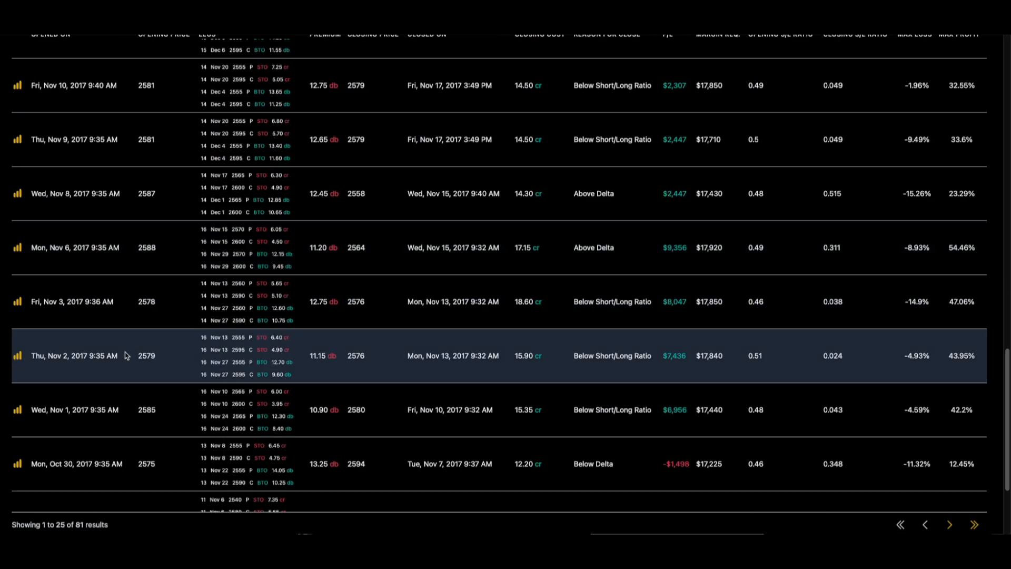
{"action": "left_click_drag", "start_coordinate": [114, 303], "coordinate": [70, 303]}
{"action": "scroll", "coordinate": [116, 342], "scroll_direction": "down", "scroll_amount": 2}
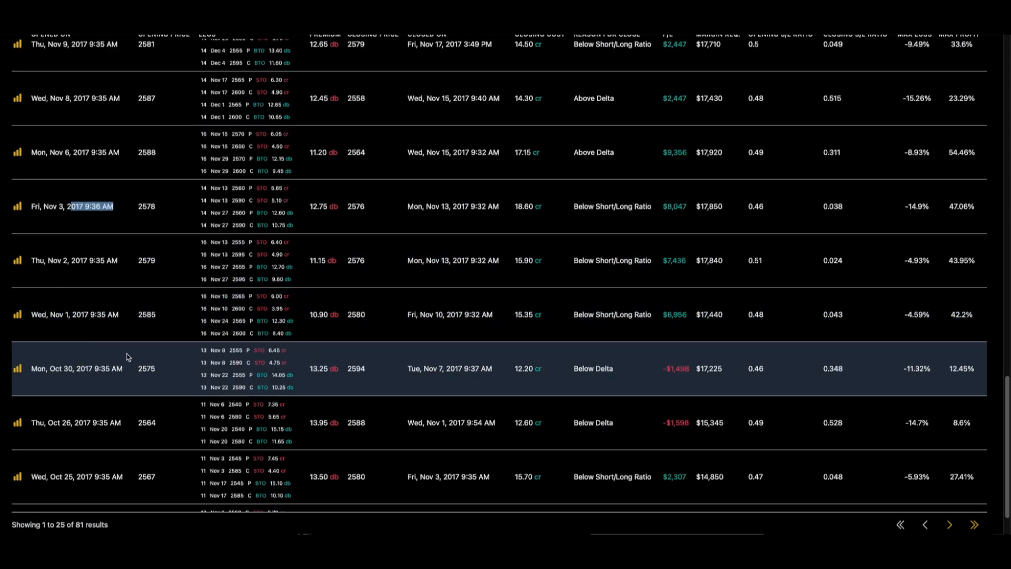
{"action": "scroll", "coordinate": [128, 370], "scroll_direction": "down", "scroll_amount": 1}
{"action": "scroll", "coordinate": [230, 361], "scroll_direction": "up", "scroll_amount": 20}
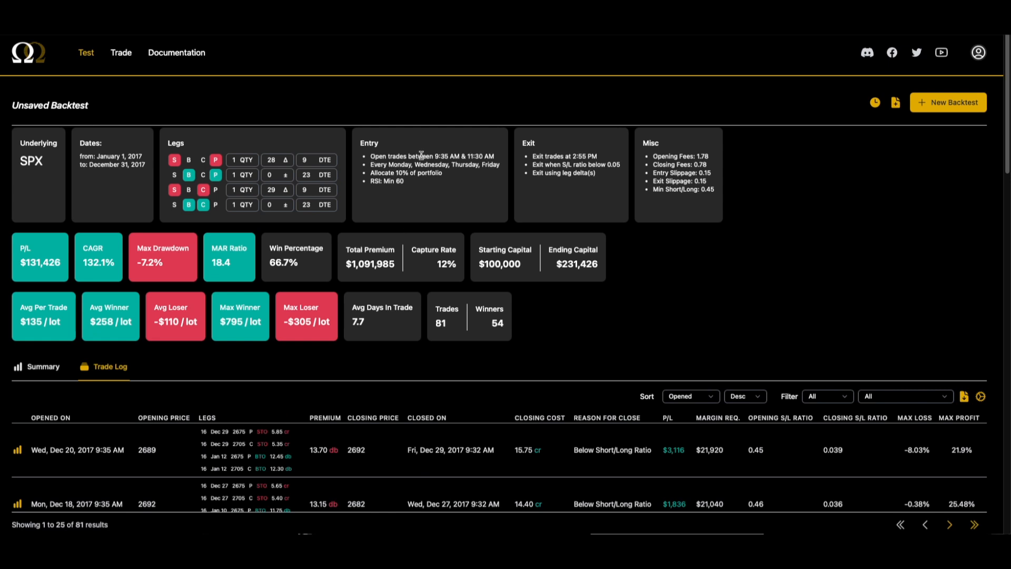
Examine the average days in trade, win percentage, average winner and loser, and the slippage settings
{"action": "left_click_drag", "start_coordinate": [433, 157], "coordinate": [491, 157]}
{"action": "left_click", "coordinate": [491, 157]}
{"action": "left_click_drag", "start_coordinate": [369, 322], "coordinate": [354, 308]}
{"action": "left_click", "coordinate": [353, 308]}
{"action": "left_click_drag", "start_coordinate": [332, 270], "coordinate": [265, 251]}
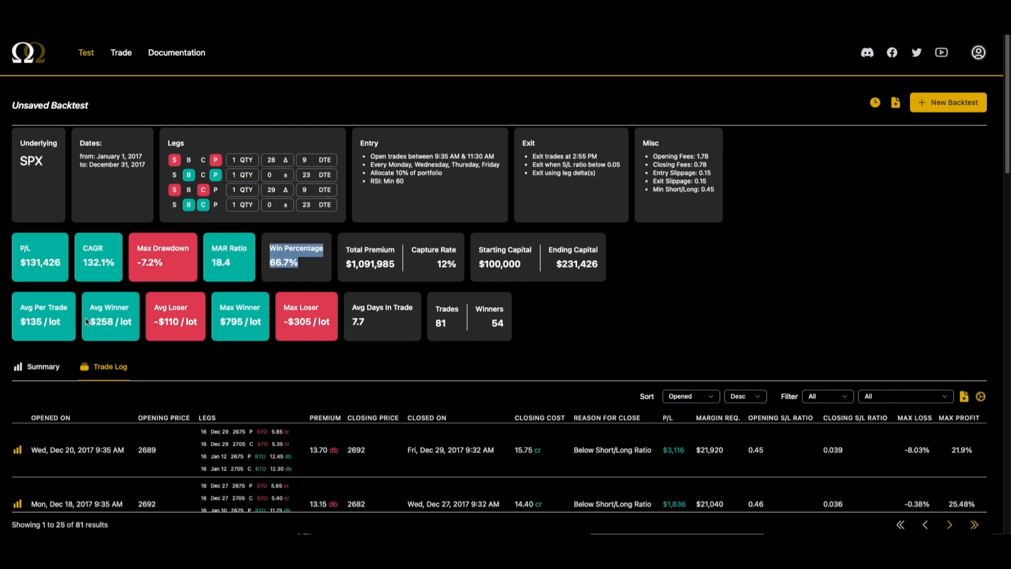
{"action": "left_click_drag", "start_coordinate": [89, 306], "coordinate": [192, 332]}
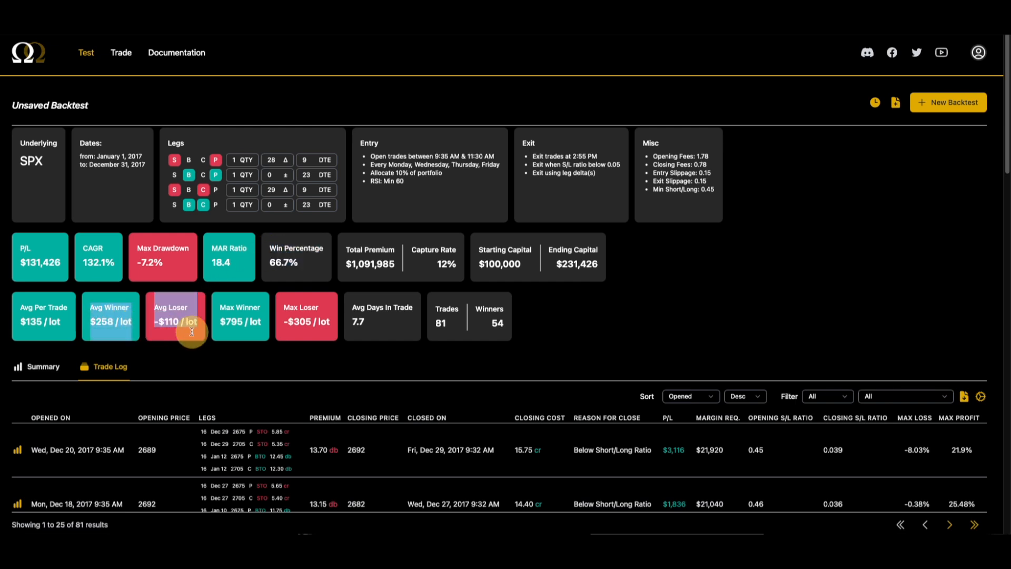
{"action": "left_click", "coordinate": [416, 248]}
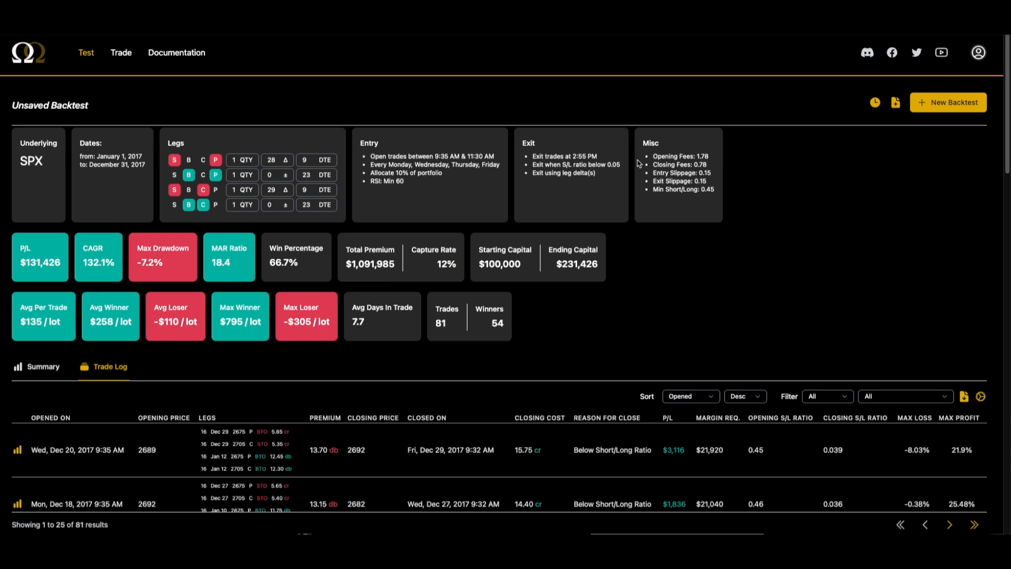
{"action": "left_click_drag", "start_coordinate": [707, 181], "coordinate": [653, 173]}
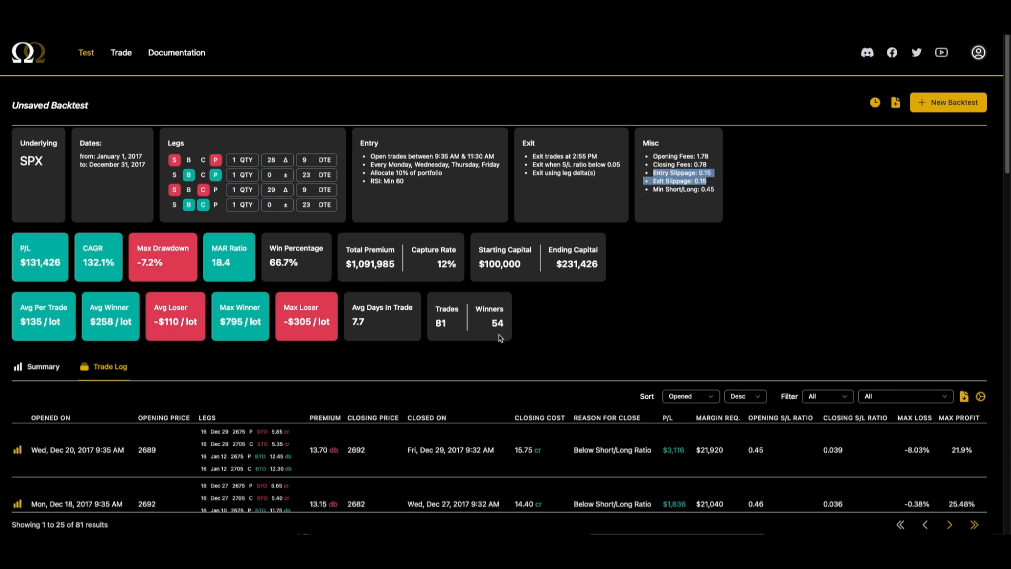
Skim the late-2017 trades in the trade log and return to the backtest's overall metrics
{"action": "scroll", "coordinate": [501, 334], "scroll_direction": "down", "scroll_amount": 2}
{"action": "scroll", "coordinate": [501, 326], "scroll_direction": "up", "scroll_amount": 2}
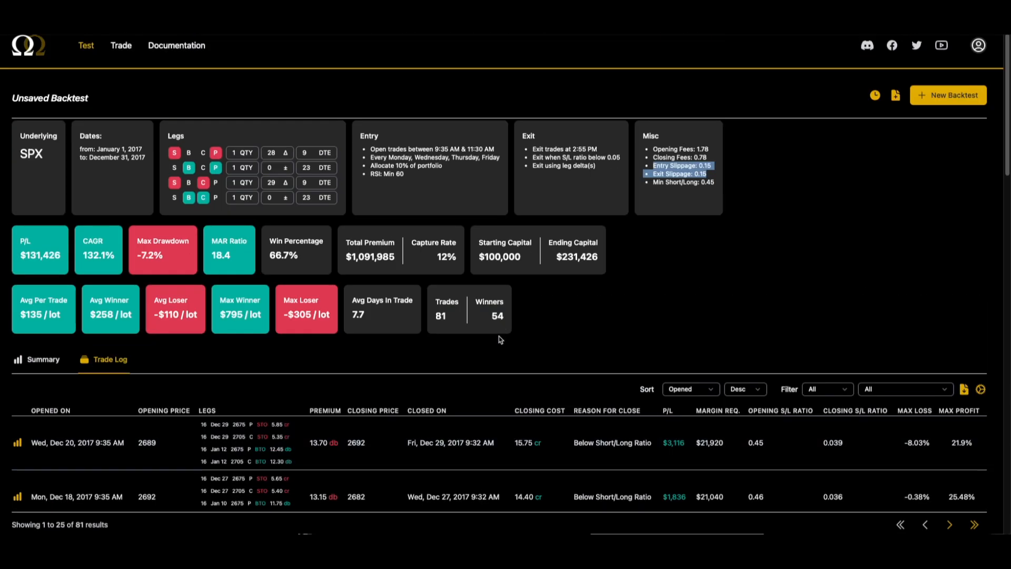
{"action": "scroll", "coordinate": [497, 336], "scroll_direction": "down", "scroll_amount": 2}
{"action": "scroll", "coordinate": [437, 336], "scroll_direction": "down", "scroll_amount": 6}
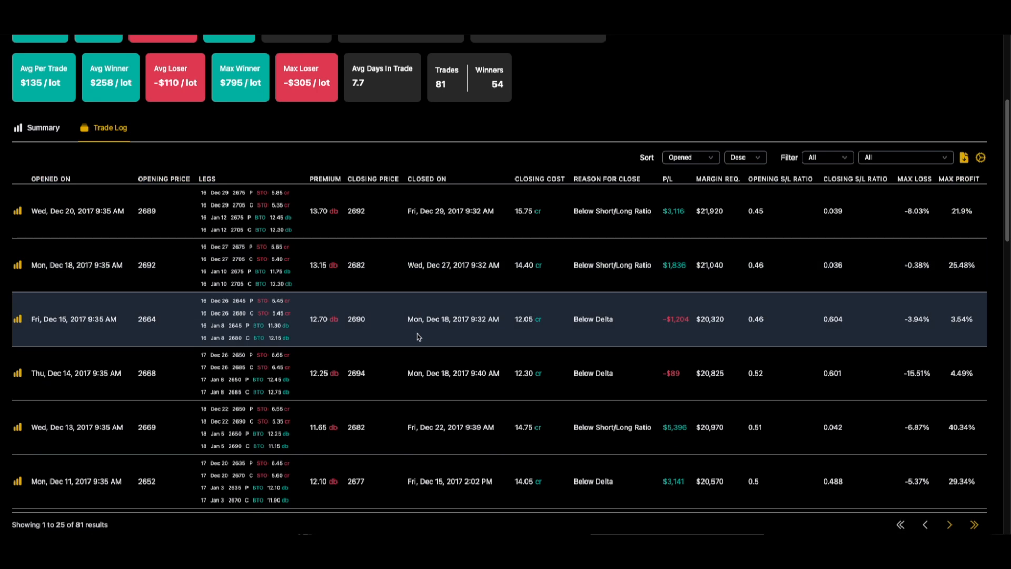
{"action": "scroll", "coordinate": [414, 336], "scroll_direction": "down", "scroll_amount": 6}
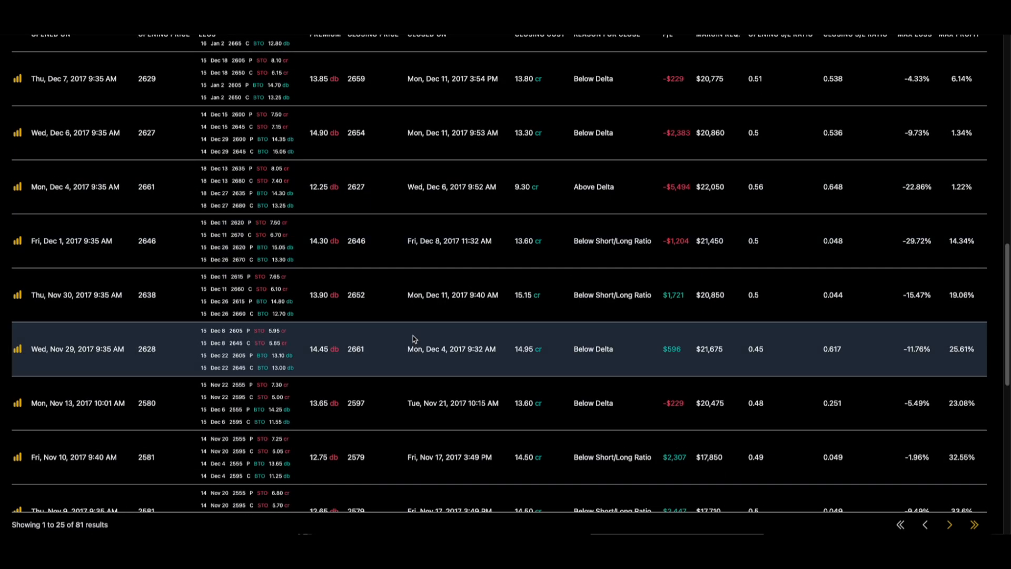
{"action": "scroll", "coordinate": [413, 337], "scroll_direction": "up", "scroll_amount": 15}
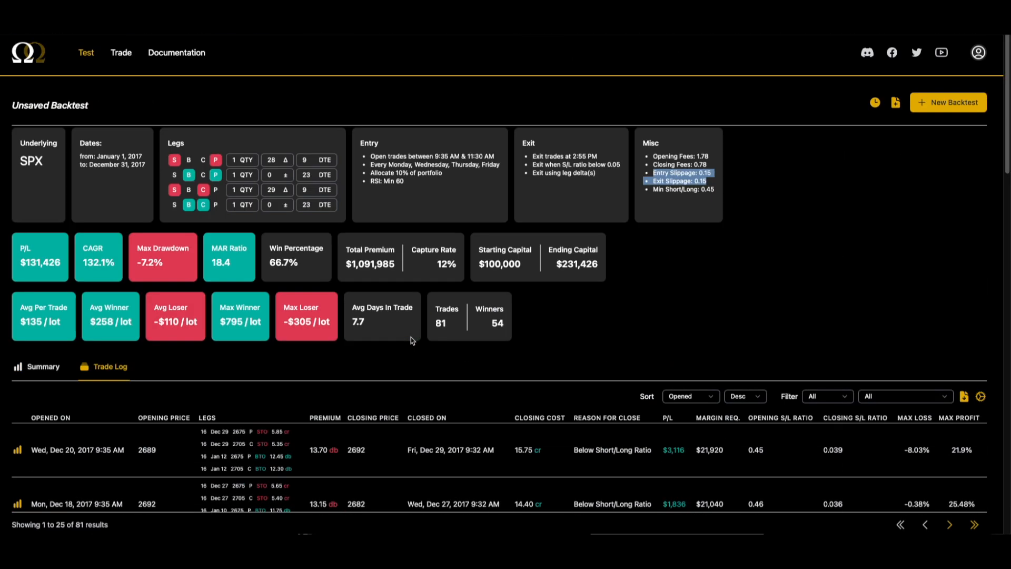
{"action": "left_click", "coordinate": [398, 351]}
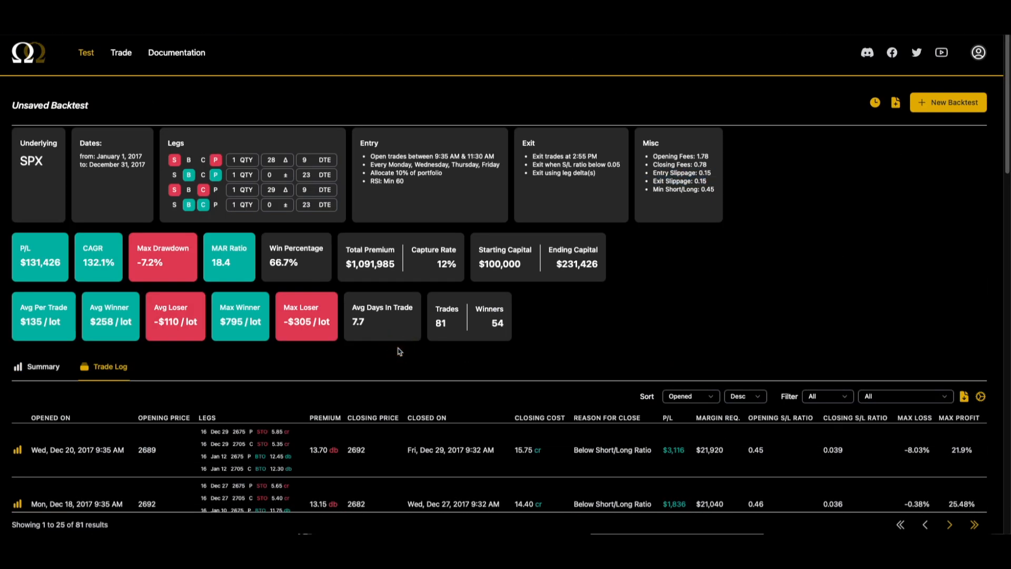
Save the results as a new backtest named "Backtest Trial 2" with sharing with others turned on
{"action": "left_click", "coordinate": [895, 103]}
{"action": "left_click", "coordinate": [510, 86]}
{"action": "left_click_drag", "start_coordinate": [547, 138], "coordinate": [426, 136]}
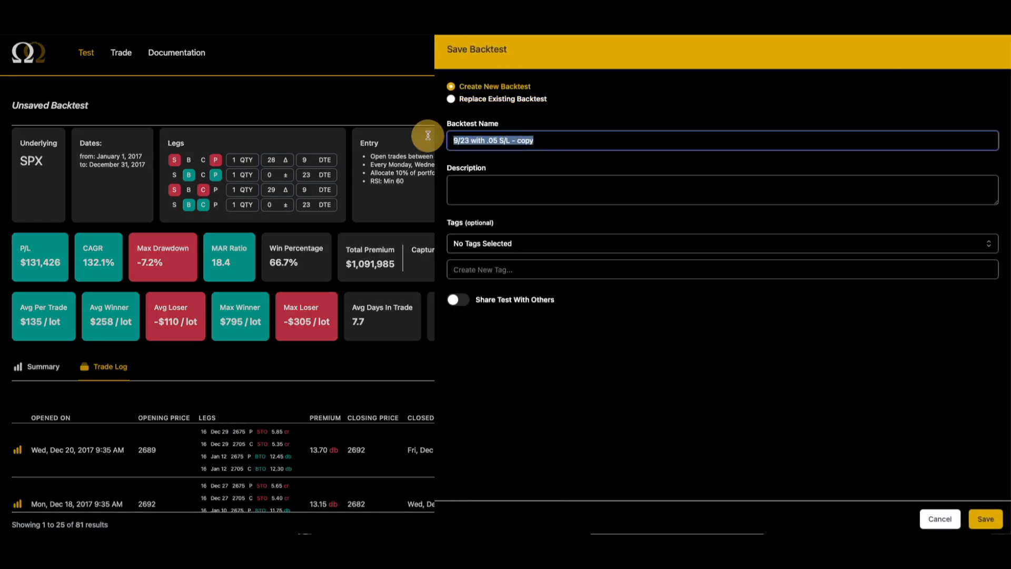
{"action": "type", "text": "Backtest Trial 2"}
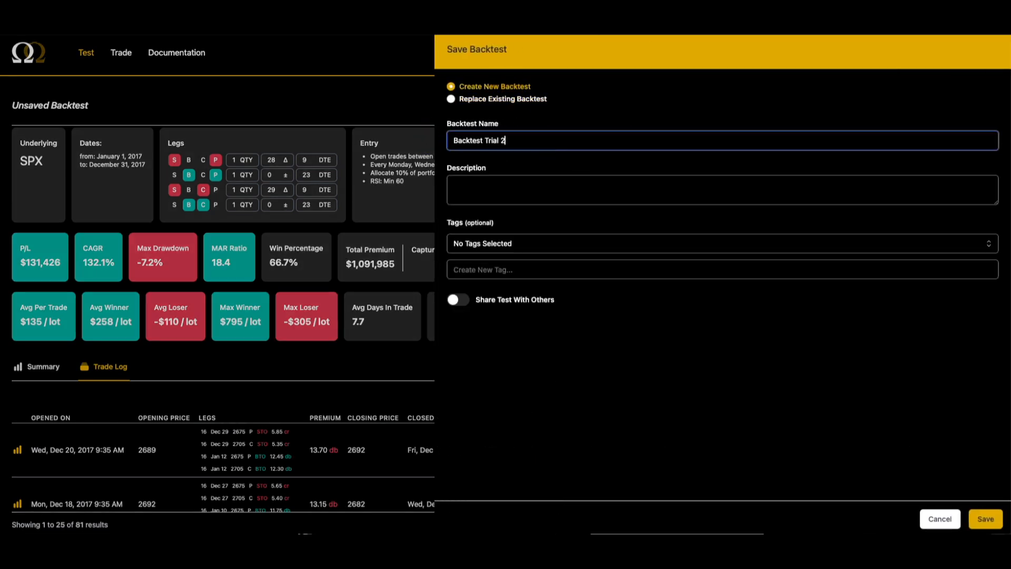
{"action": "left_click", "coordinate": [468, 302]}
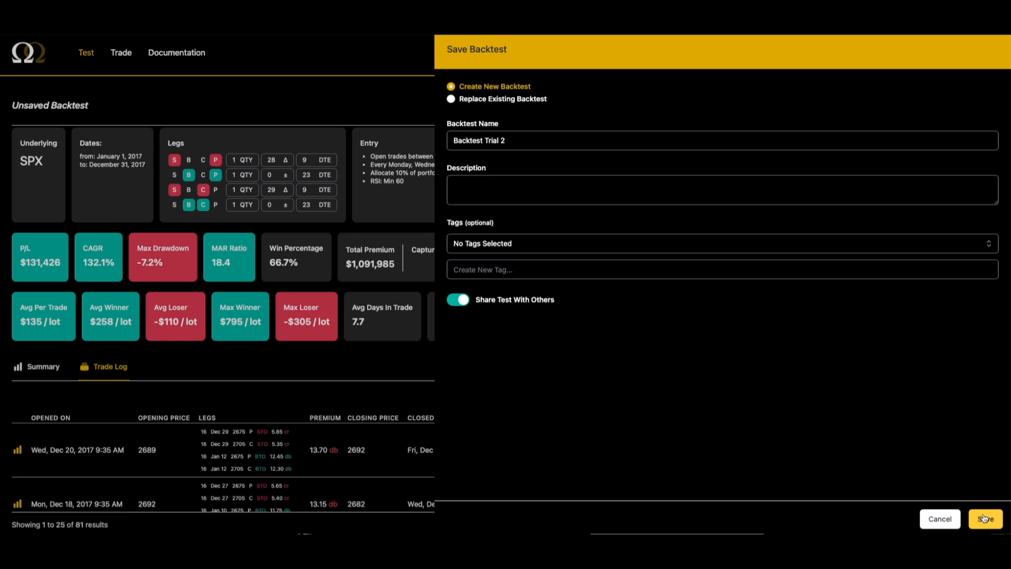
{"action": "left_click", "coordinate": [984, 519]}
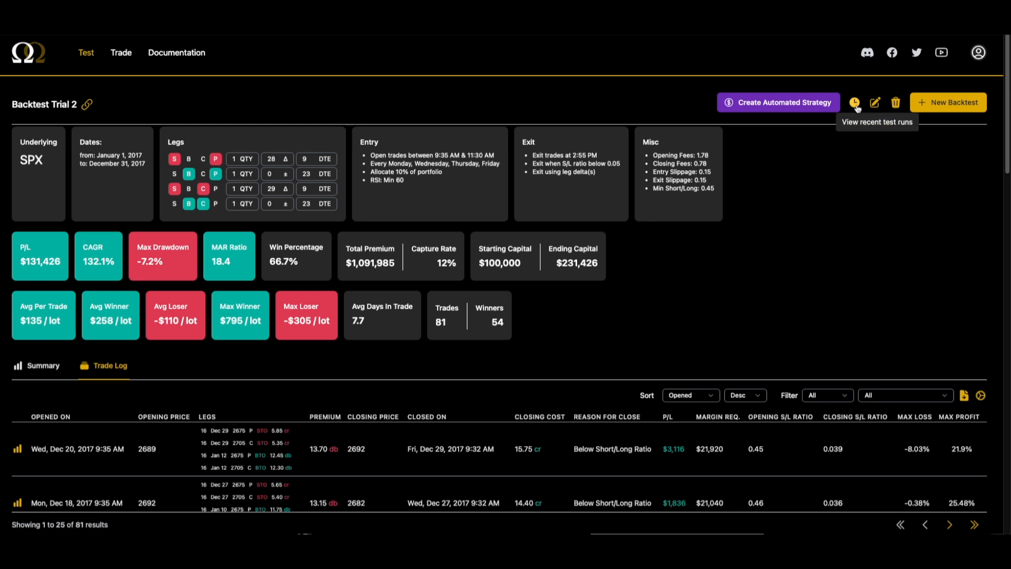
Edit the saved backtest and enter "Link to description" as its description
{"action": "left_click", "coordinate": [875, 102]}
{"action": "left_click", "coordinate": [521, 153]}
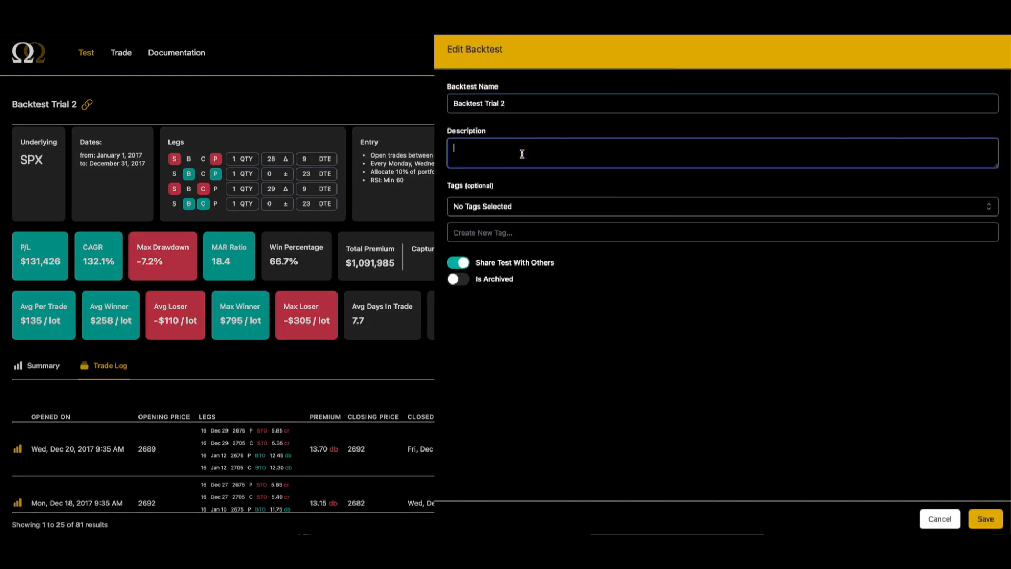
{"action": "type", "text": "Link to description"}
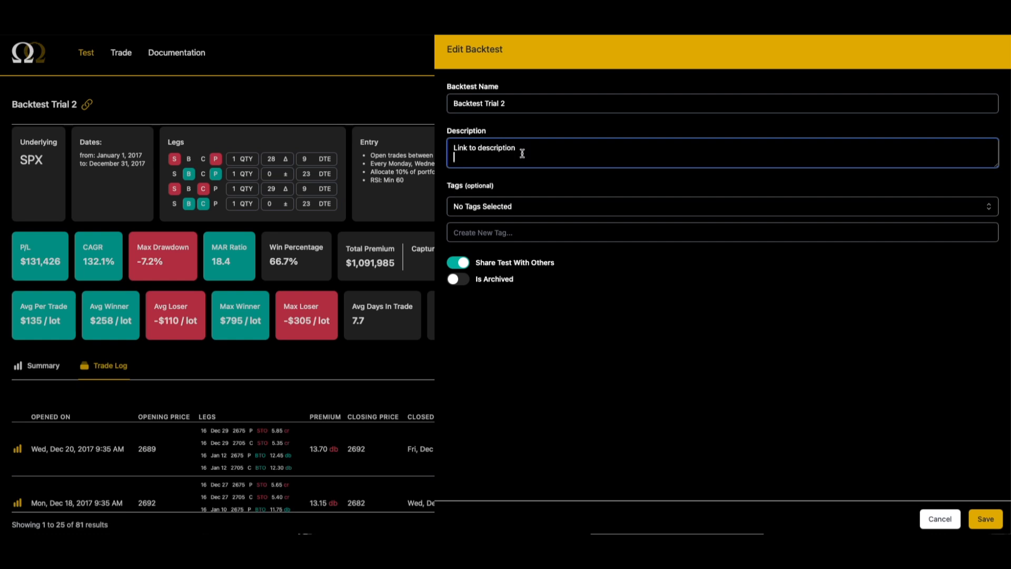